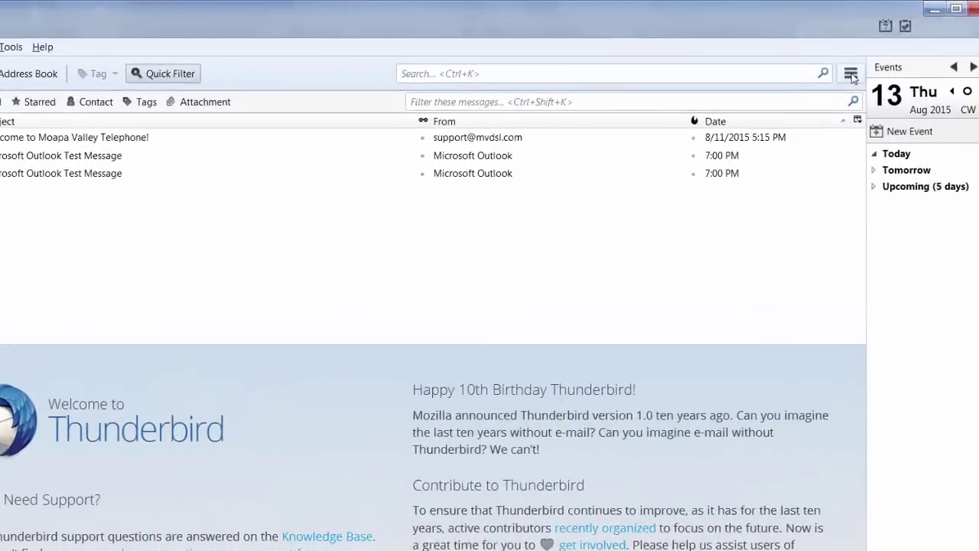
- Open Account Settings for the mail account from the application menu's Options submenu
left_click(854, 60)
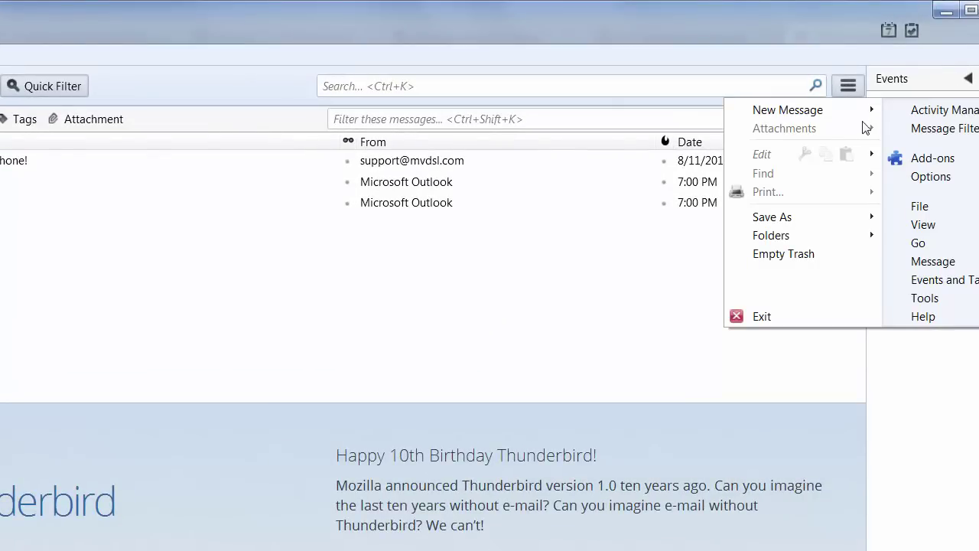
mouse_move(925, 186)
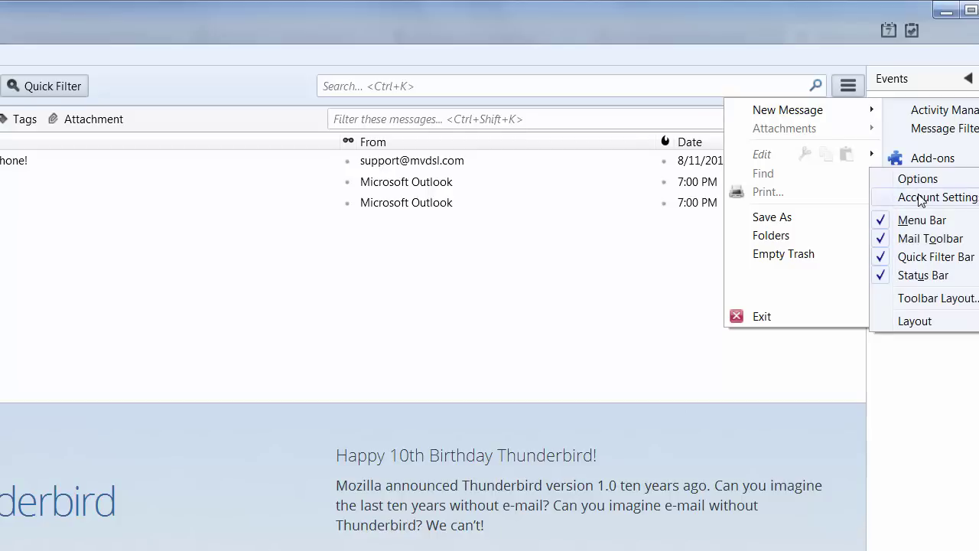
left_click(920, 198)
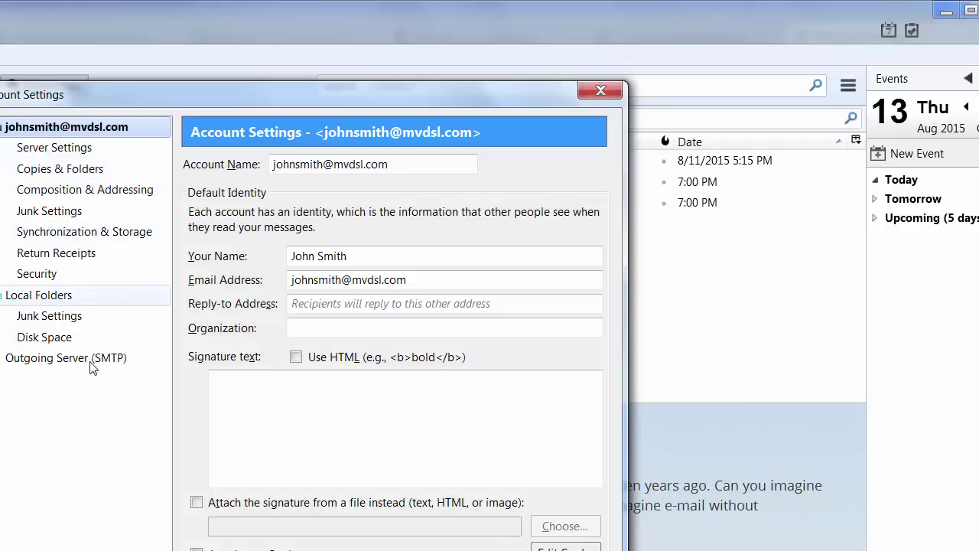
- Review the IMAP server page: mail.mvdsl.com, port 993, SSL/TLS, and the account user name
left_click(84, 153)
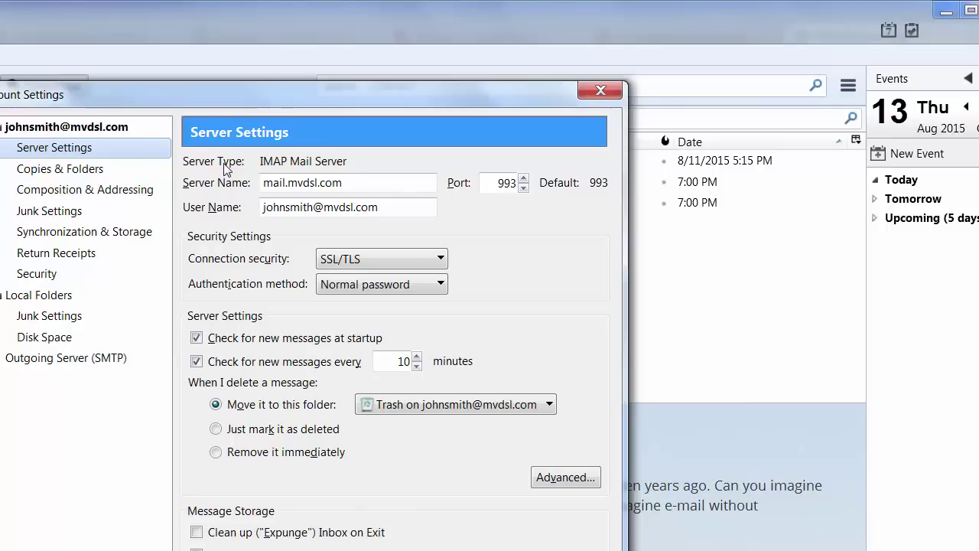
left_click(491, 184)
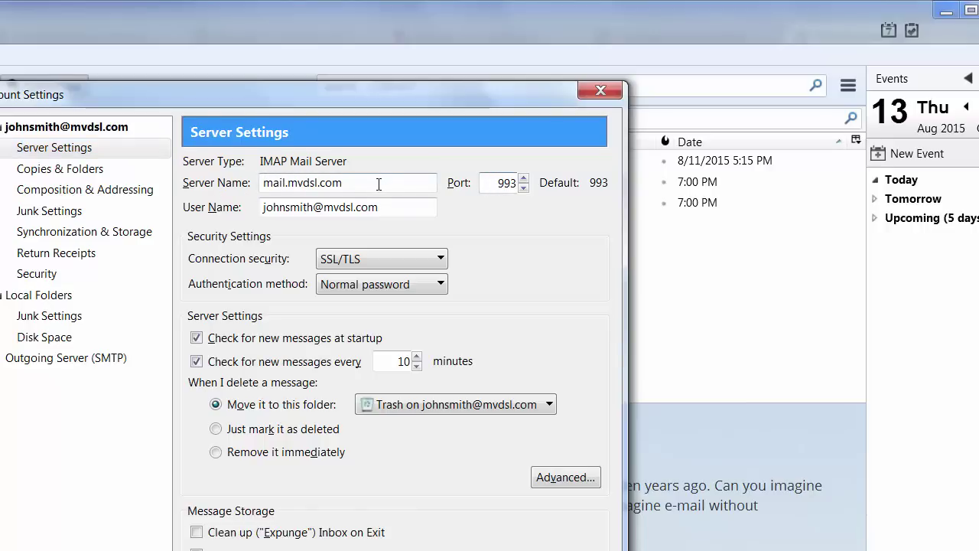
left_click(394, 208)
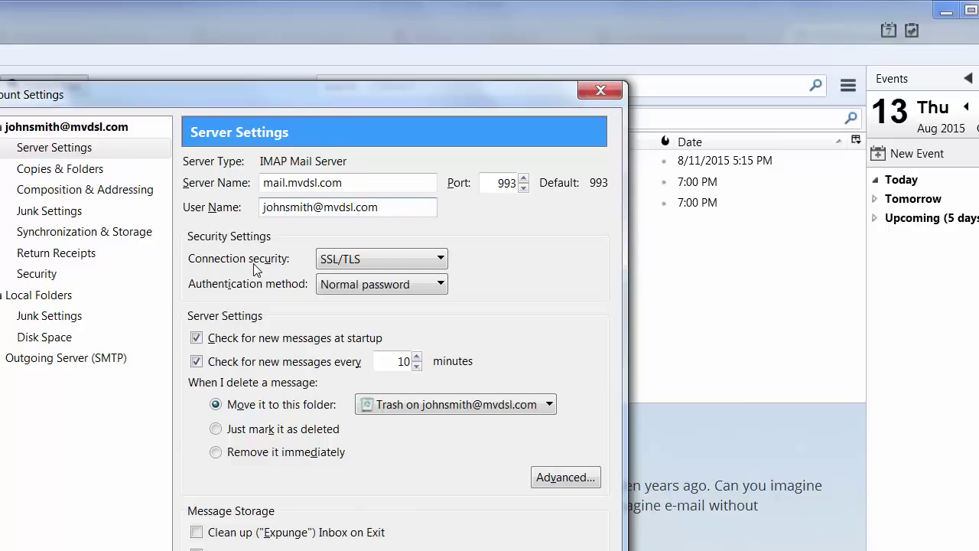
left_click(441, 265)
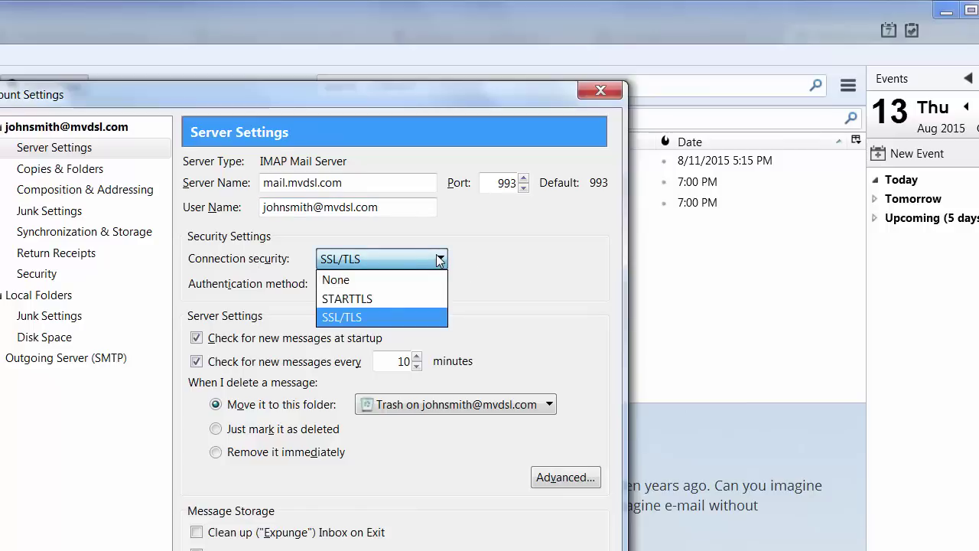
left_click(432, 258)
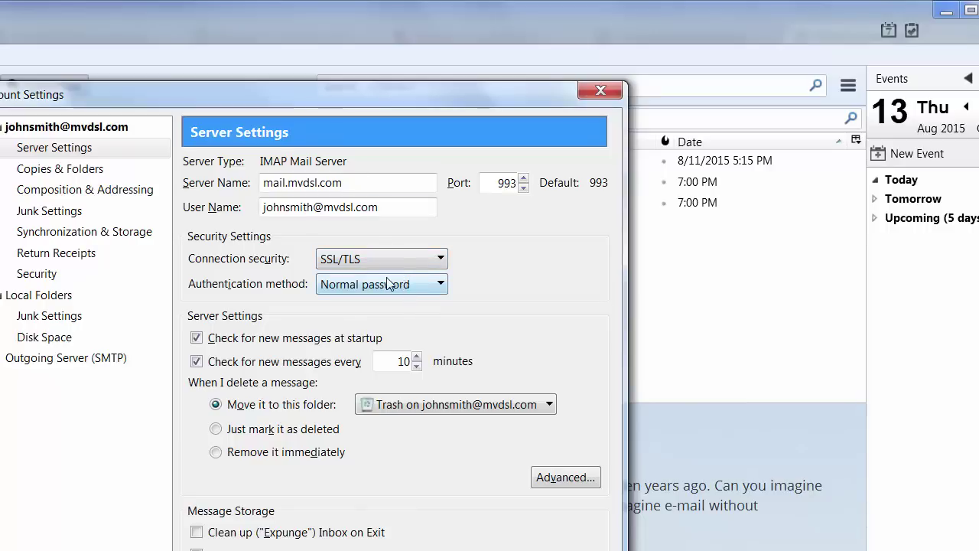
left_click(440, 261)
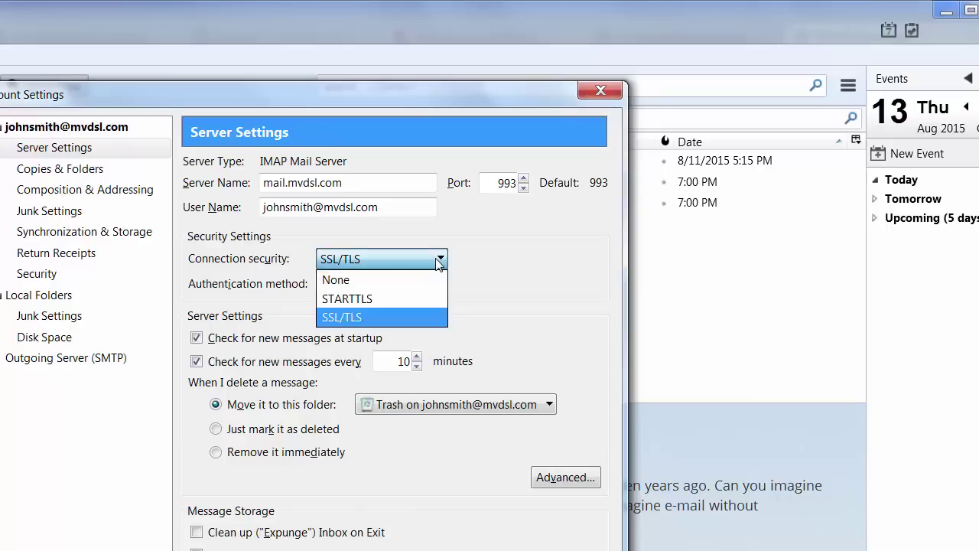
left_click(385, 280)
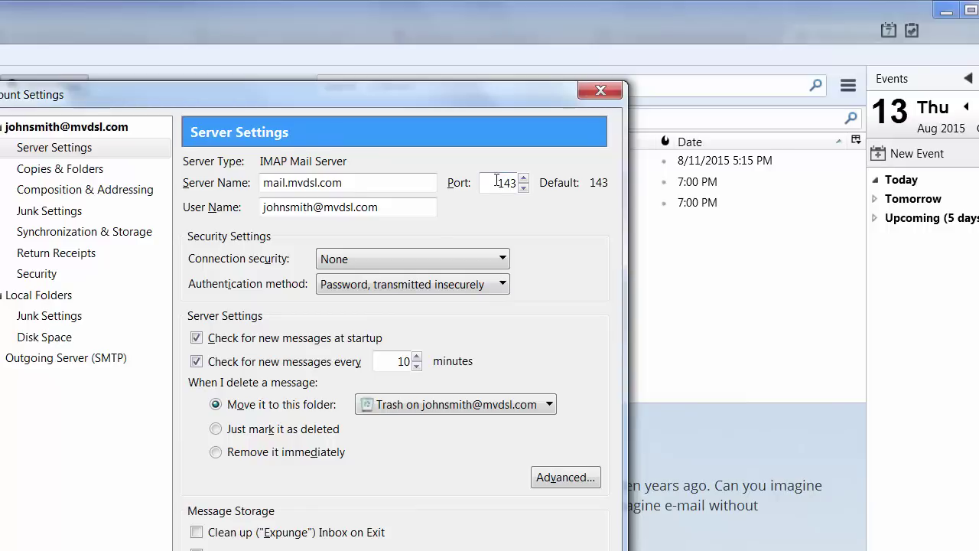
left_click(497, 260)
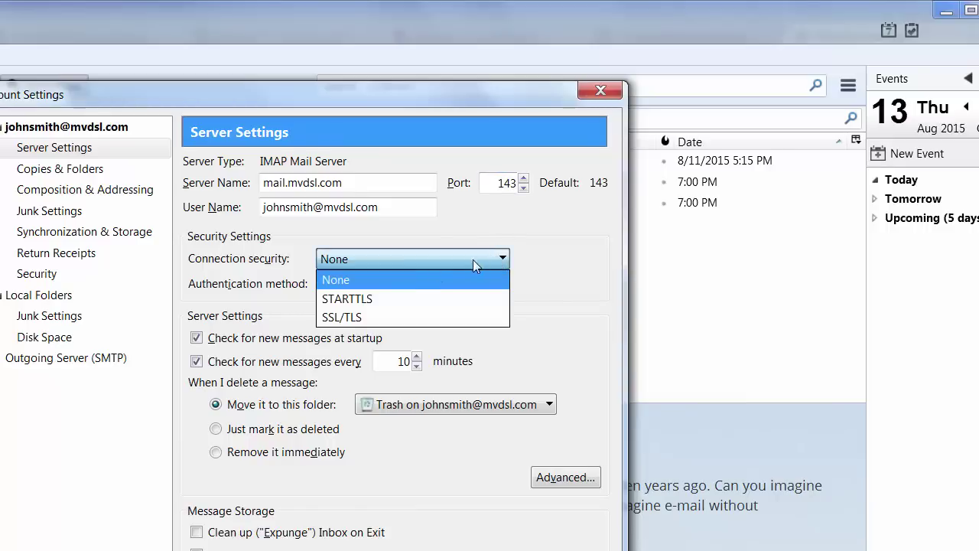
left_click(384, 318)
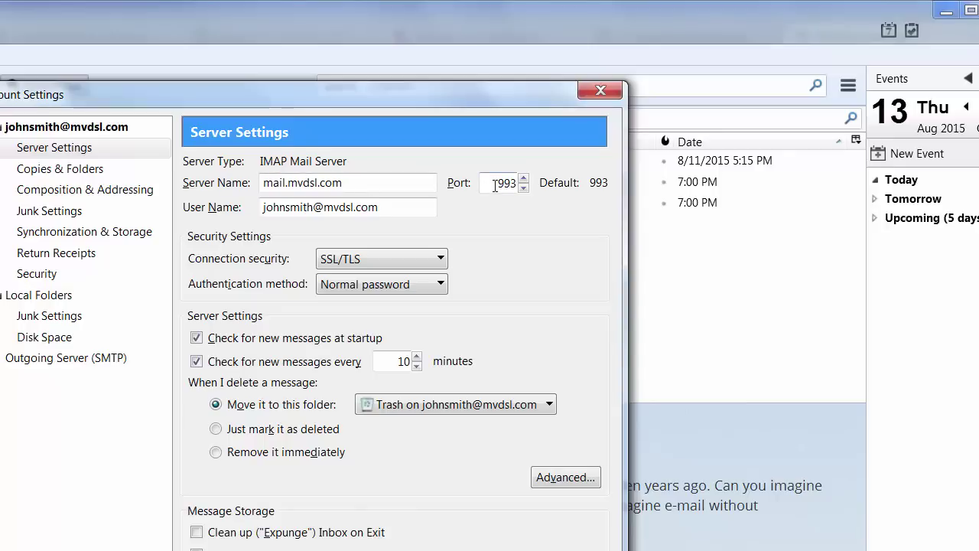
left_click(495, 184)
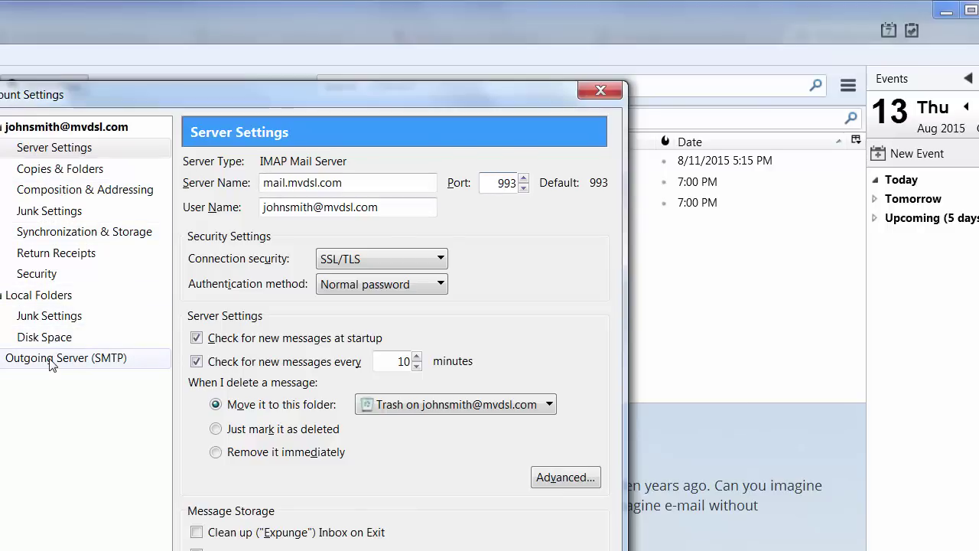
- Open the default SMTP server mail.mvdsl.com (port 587, STARTTLS) for editing
left_click(52, 362)
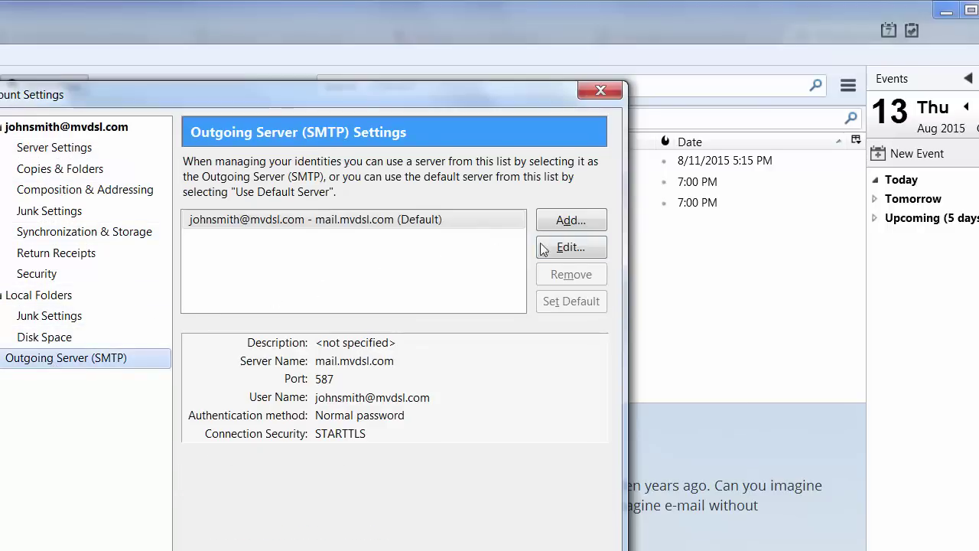
left_click(567, 252)
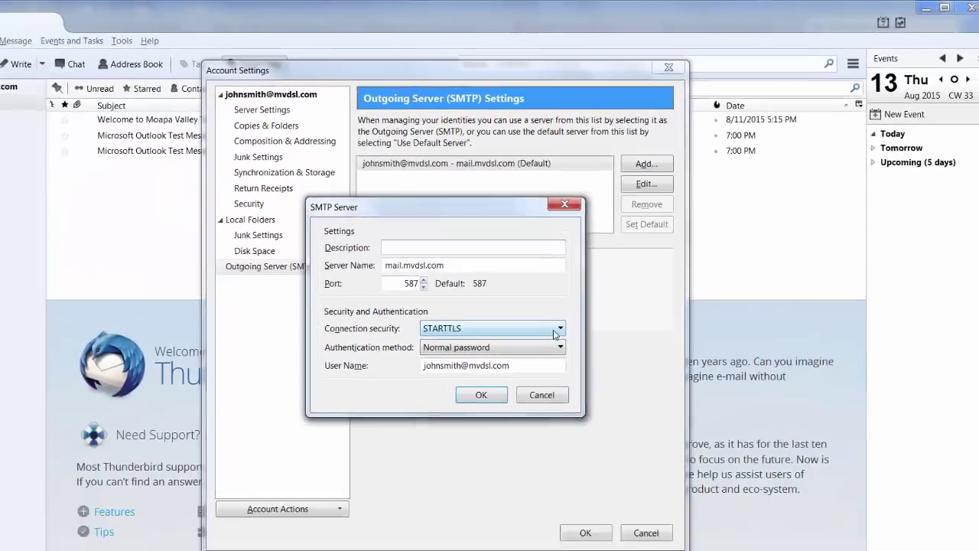
left_click(441, 447)
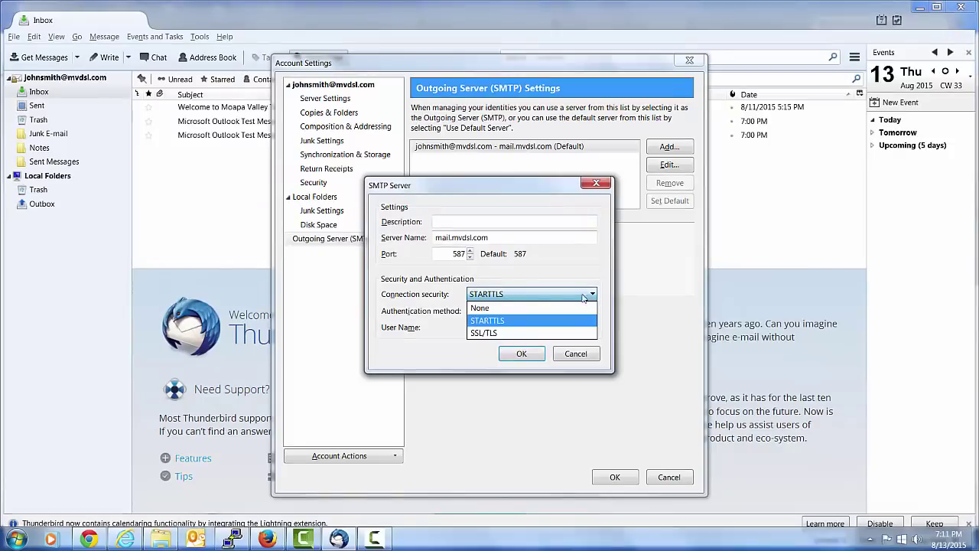
left_click(538, 307)
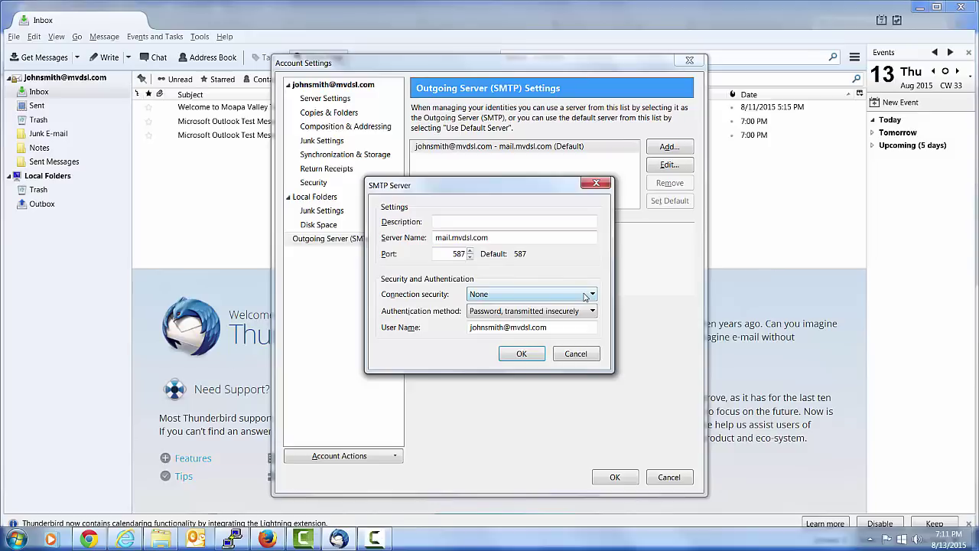
left_click(586, 297)
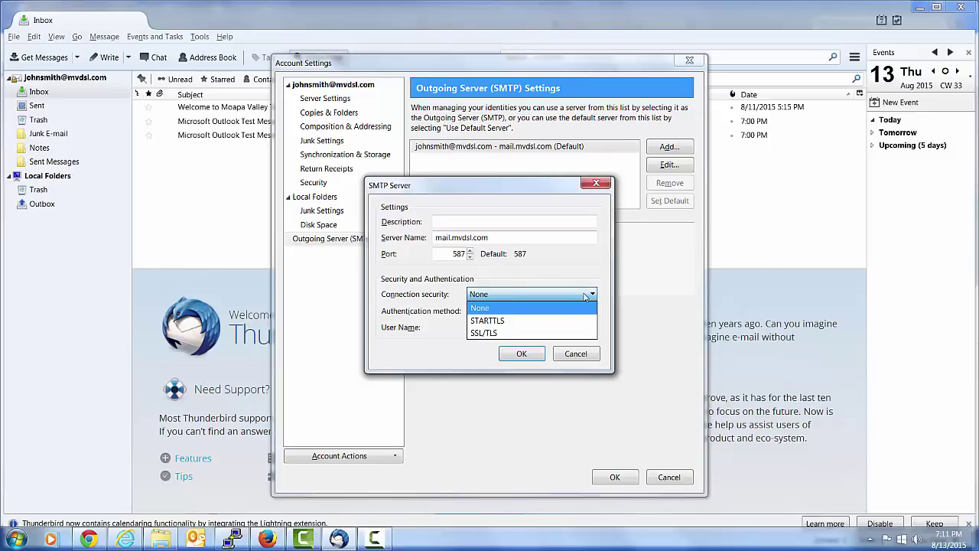
left_click(504, 321)
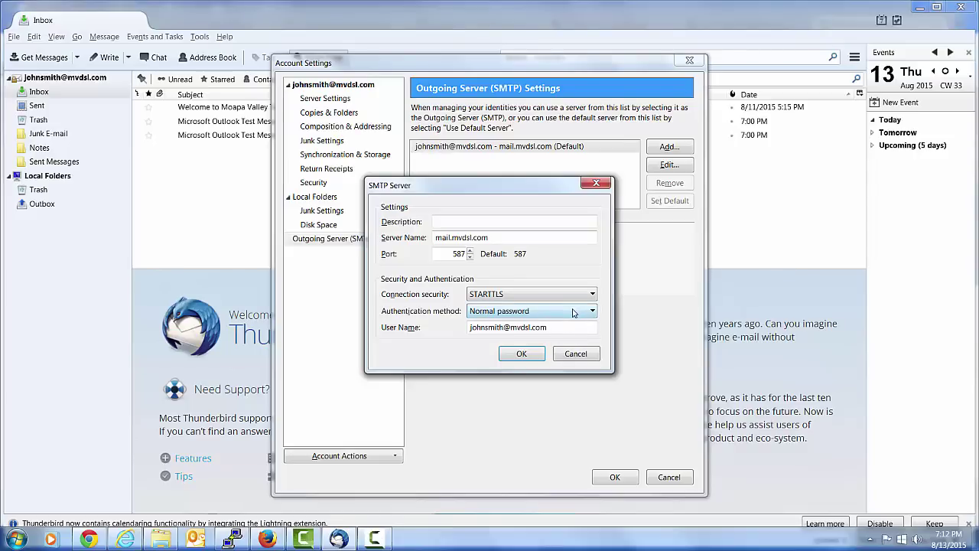
- Keep SMTP authentication on Normal password, then save the SMTP server and account settings
left_click(572, 312)
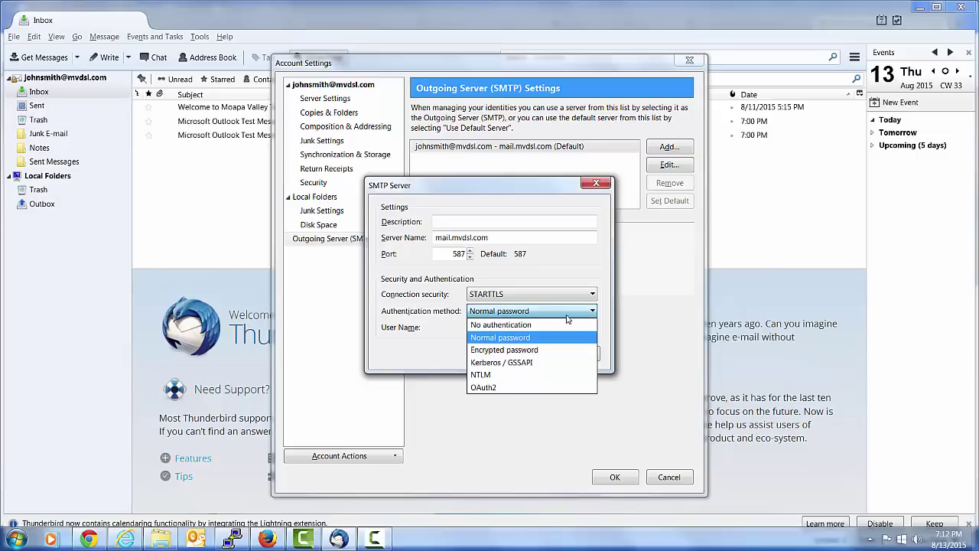
left_click(541, 325)
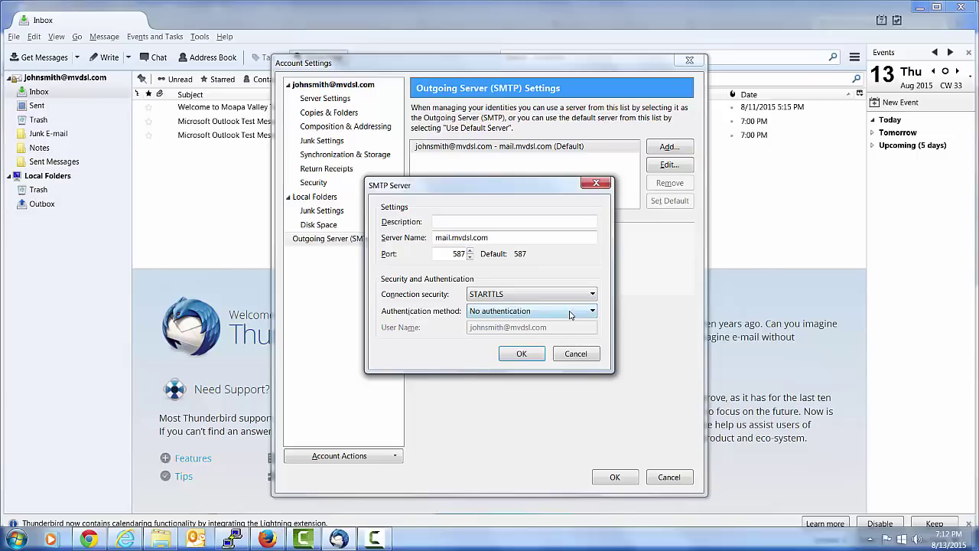
left_click(592, 312)
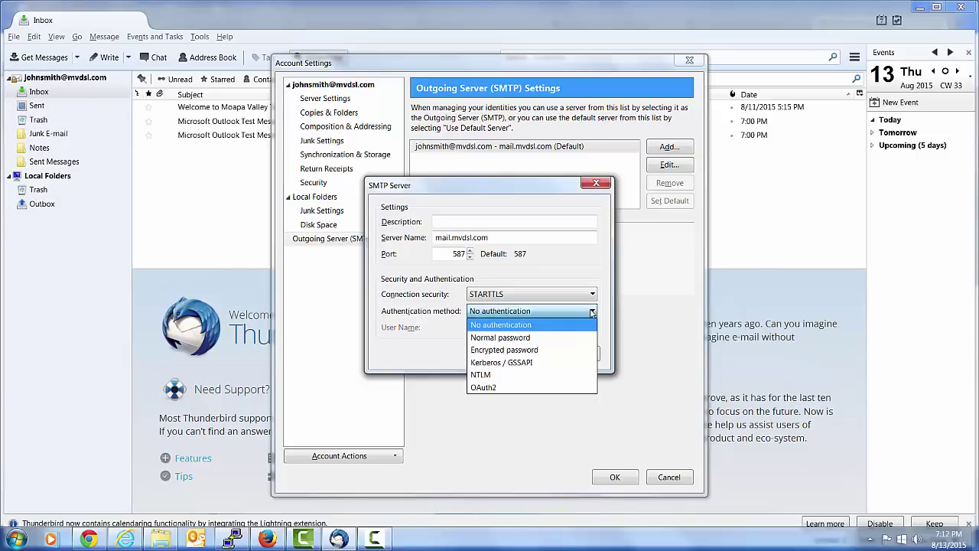
left_click(527, 337)
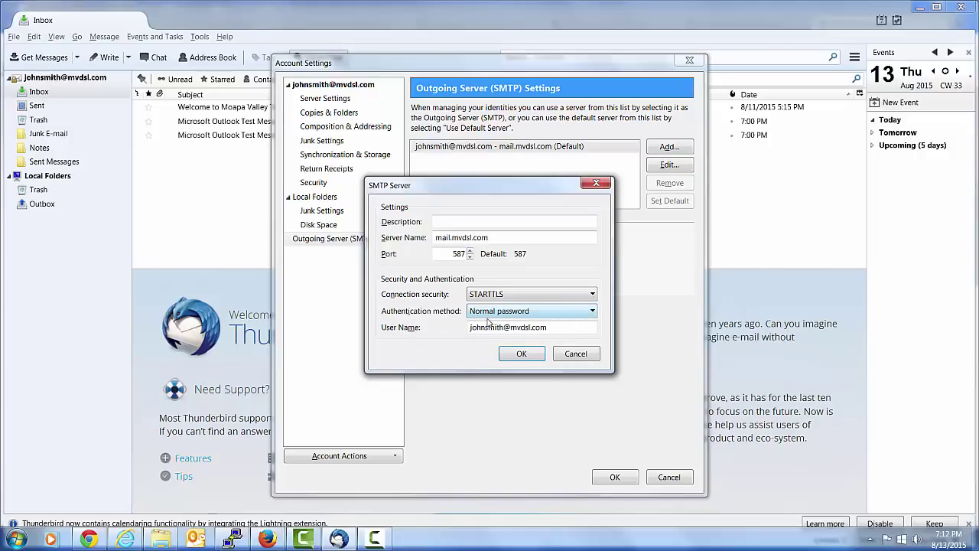
left_click(521, 356)
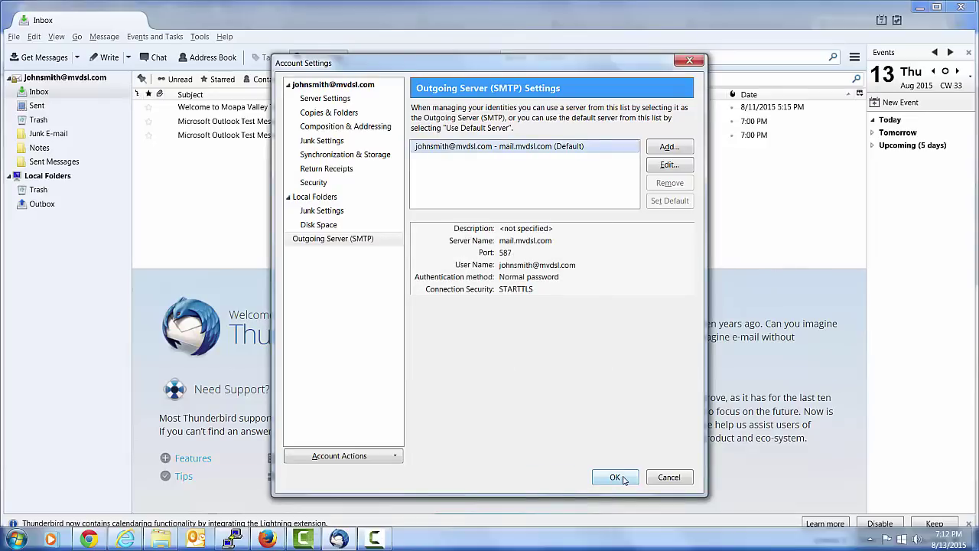
left_click(615, 478)
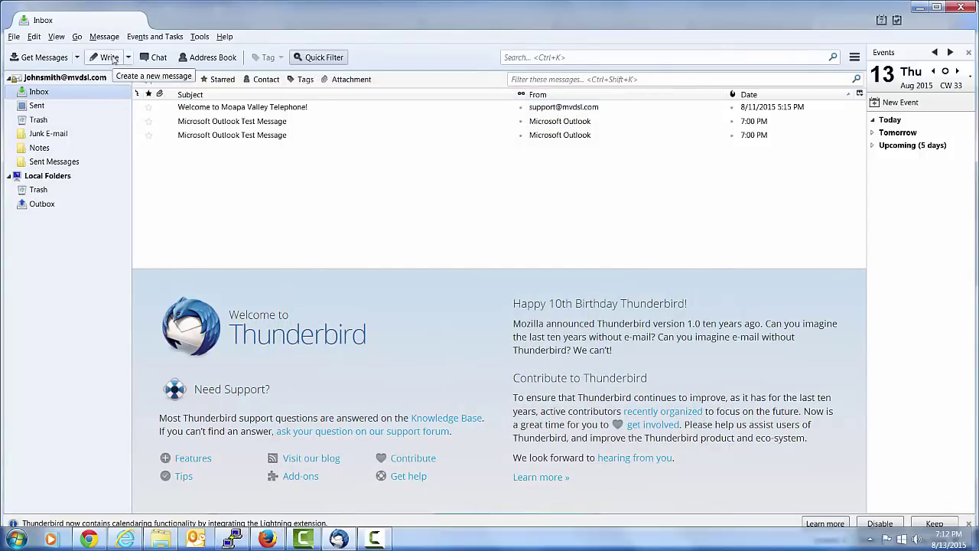
- Email the account's own address with subject and body 'Test', then open it in the Inbox
left_click(110, 59)
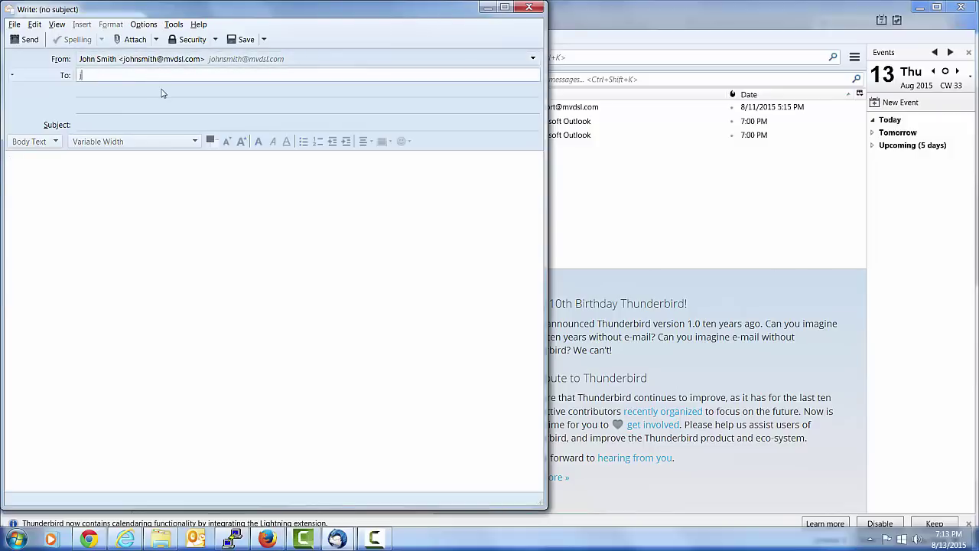
left_click(182, 125)
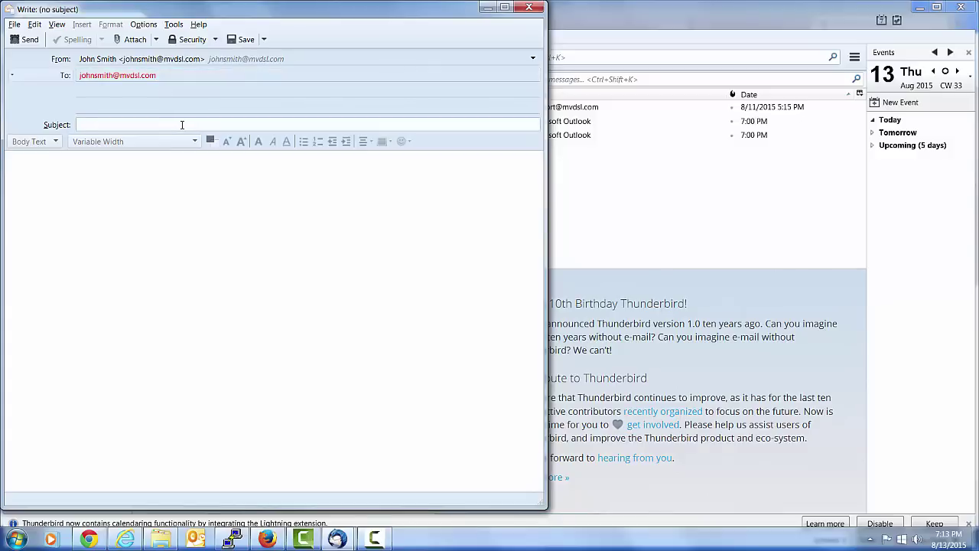
type("Test")
left_click(160, 171)
type("Test")
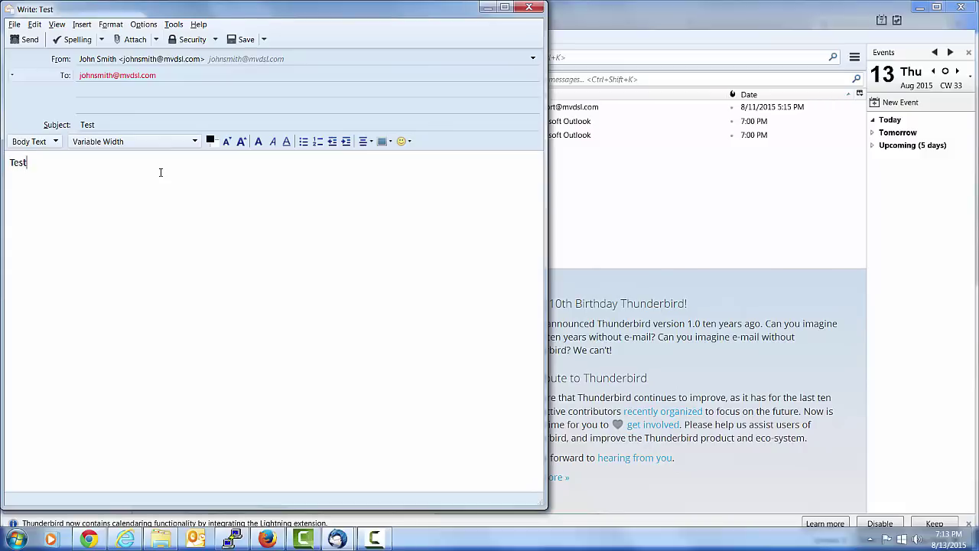
left_click(18, 40)
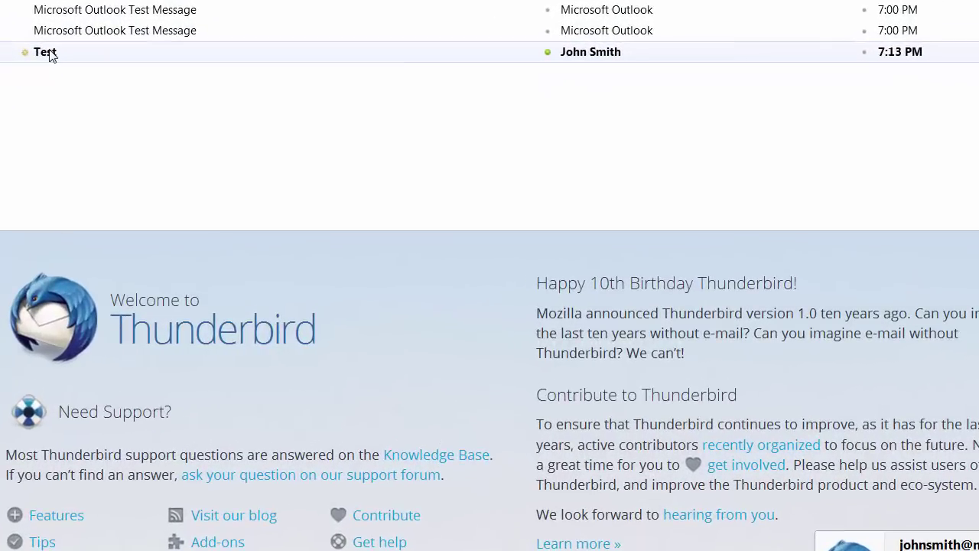
left_click(189, 150)
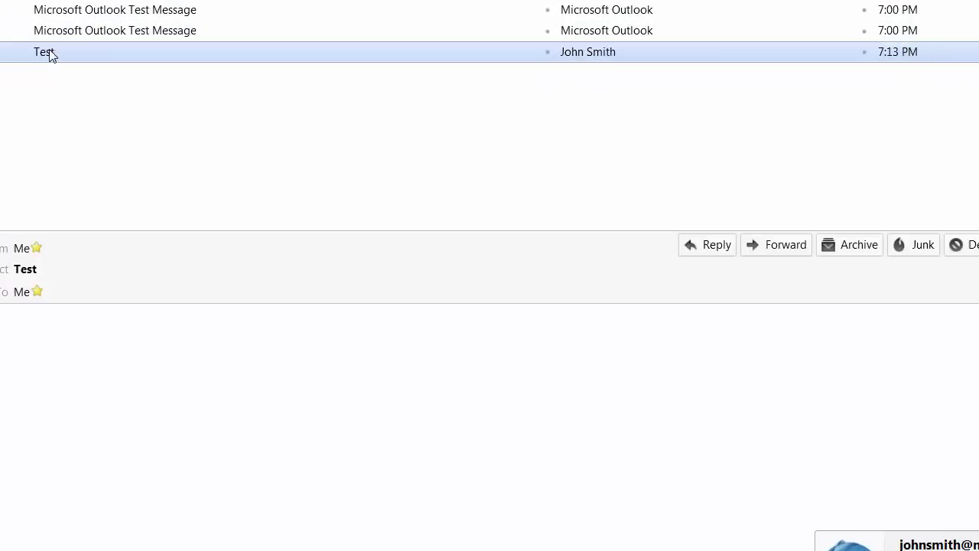